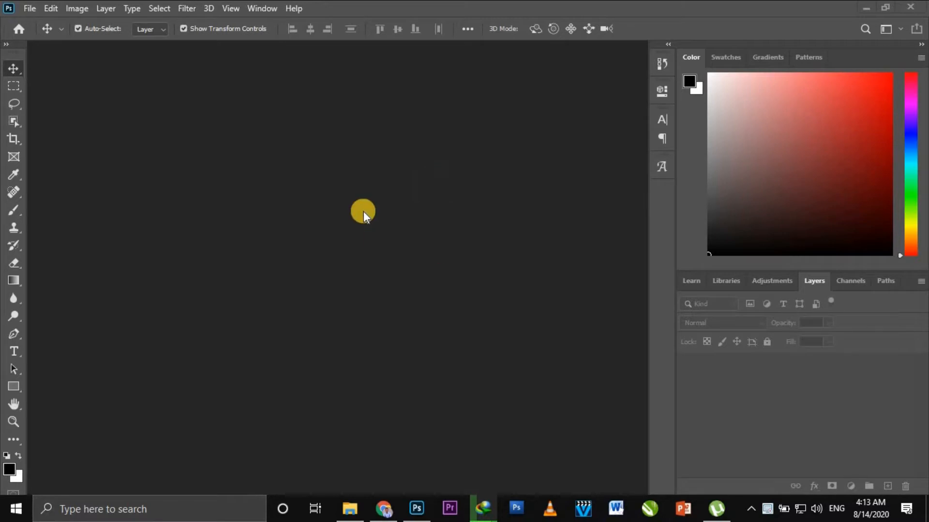
Open adult-1867720_960_720.jpg from the adobe folder in Pictures as a document in Photoshop.
{"action": "left_click", "coordinate": [350, 507]}
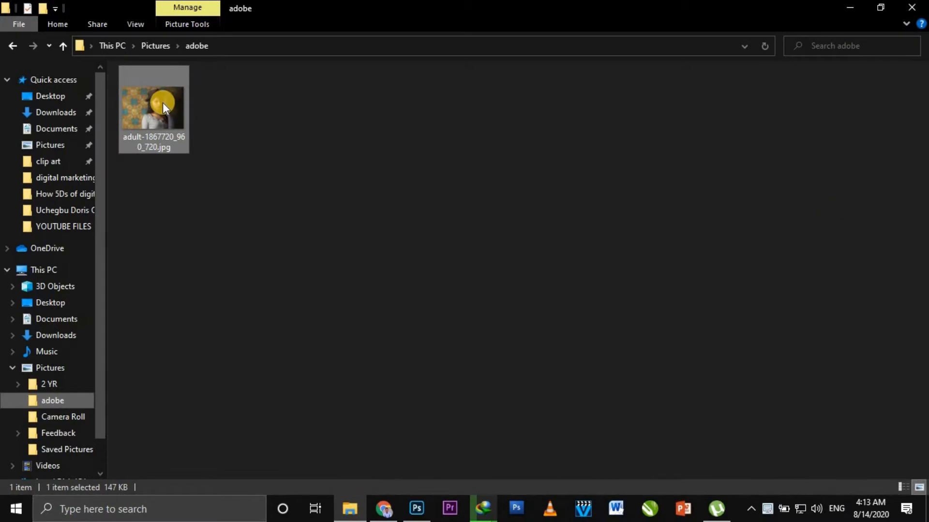
{"action": "mouse_move", "coordinate": [162, 102]}
{"action": "right_click", "coordinate": [286, 126]}
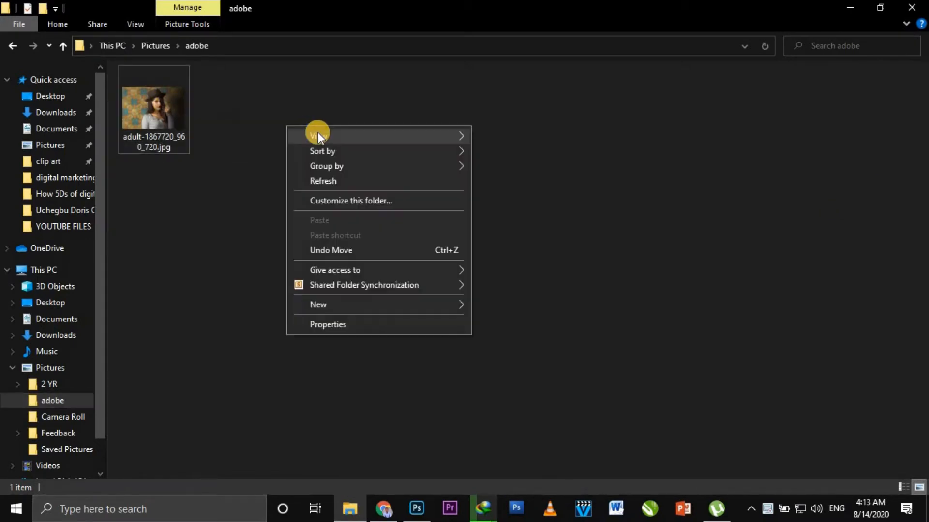
{"action": "mouse_move", "coordinate": [318, 133]}
{"action": "left_click", "coordinate": [496, 134]}
{"action": "left_click_drag", "start_coordinate": [246, 122], "coordinate": [350, 204]}
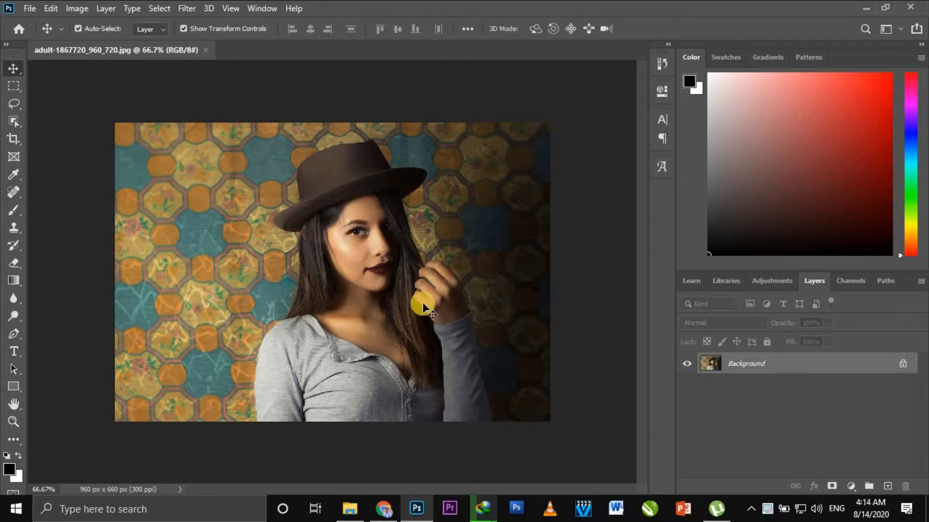
Correct the photo automatically with Auto Tone, Auto Contrast and Auto Color.
{"action": "left_click", "coordinate": [77, 8]}
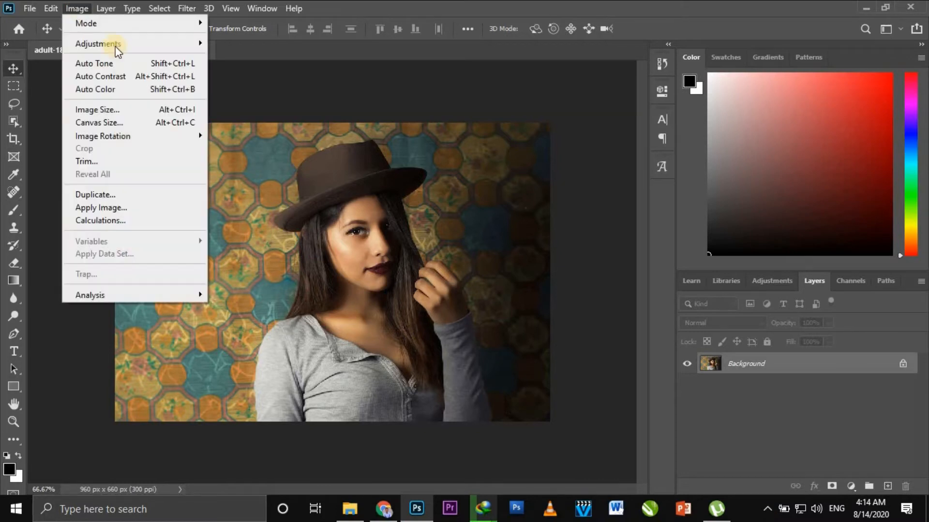
{"action": "left_click", "coordinate": [149, 65]}
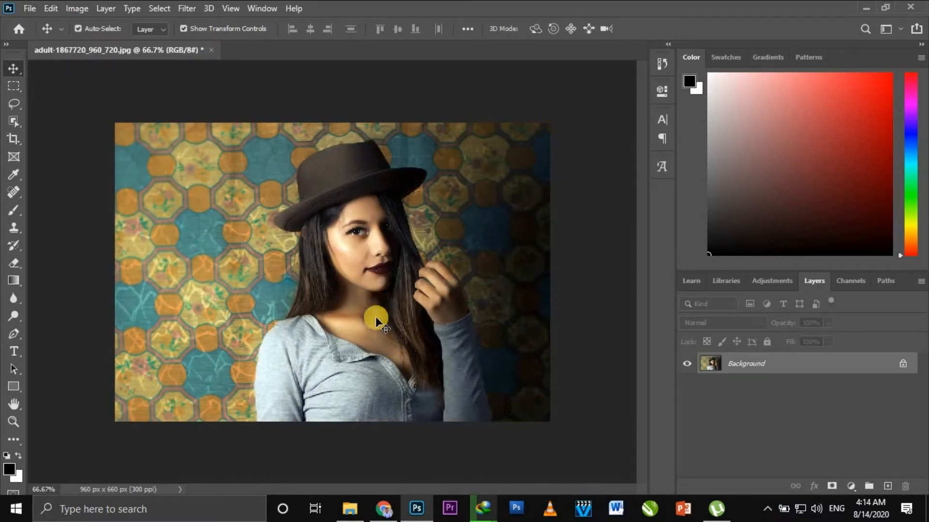
{"action": "left_click", "coordinate": [76, 12]}
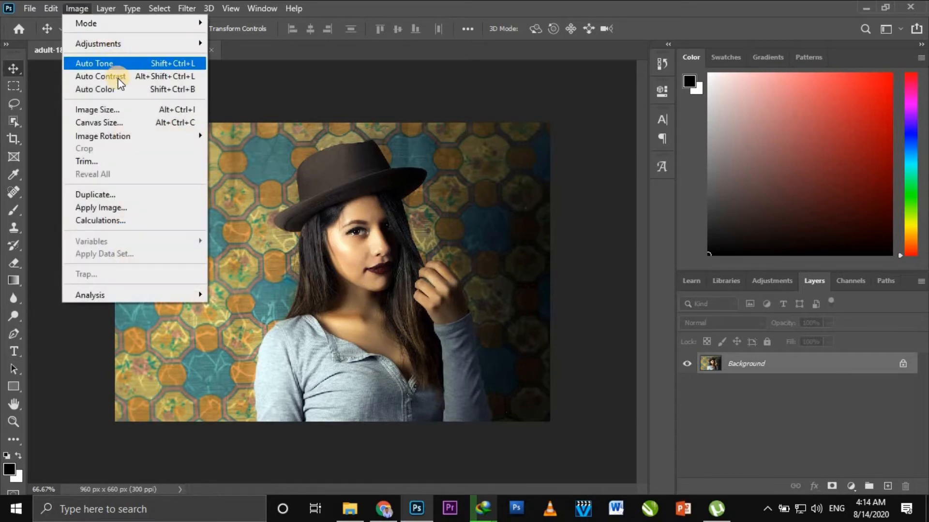
{"action": "left_click", "coordinate": [96, 76]}
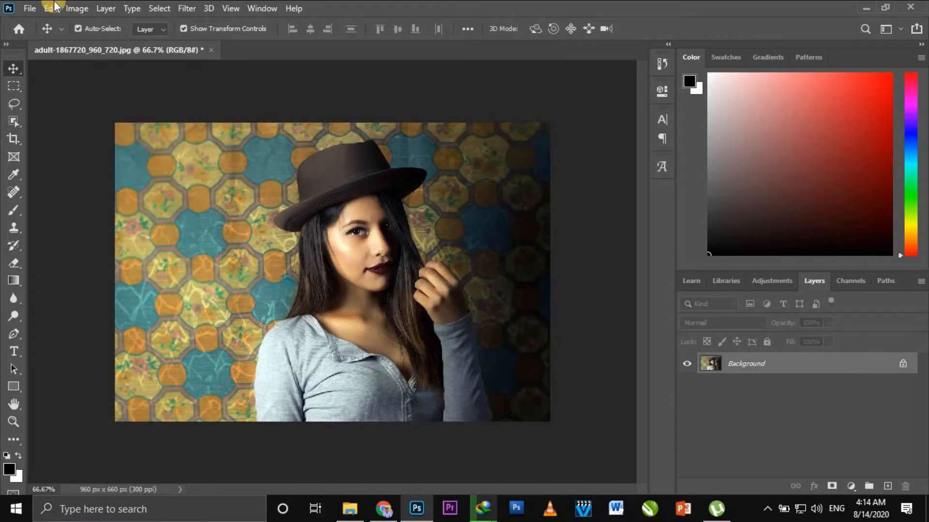
{"action": "left_click", "coordinate": [77, 10]}
{"action": "left_click", "coordinate": [111, 88]}
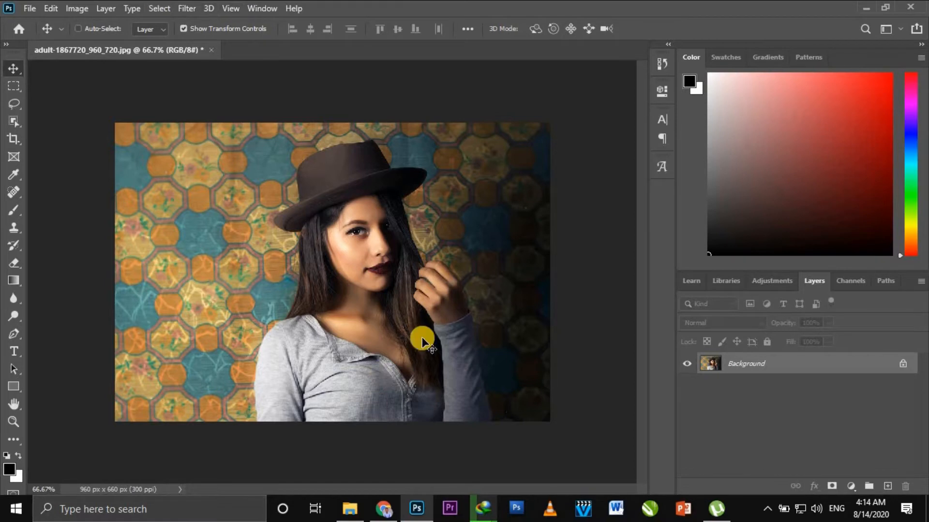
Add a Brightness/Contrast adjustment layer above the background with the default layer settings.
{"action": "key", "text": "ctrl"}
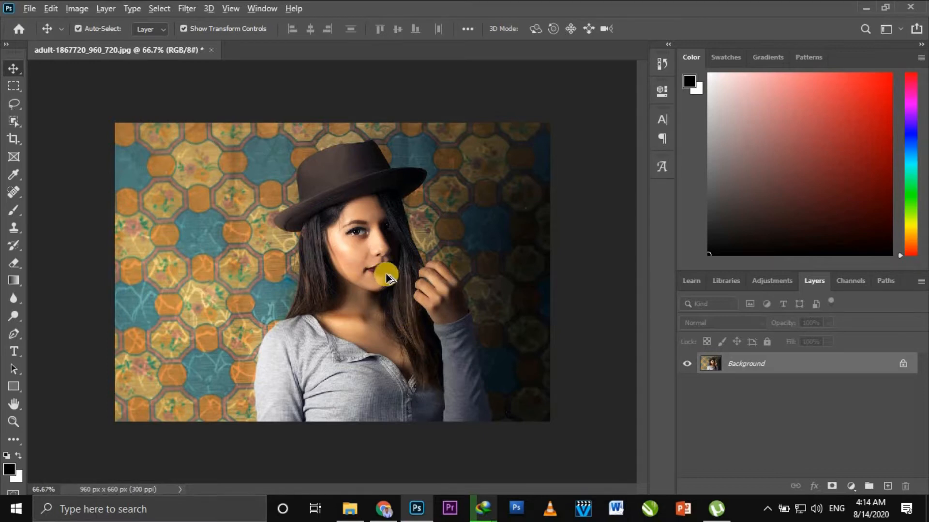
{"action": "scroll", "coordinate": [380, 269], "scroll_direction": "up", "scroll_amount": 3}
{"action": "scroll", "coordinate": [381, 269], "scroll_direction": "up", "scroll_amount": 2}
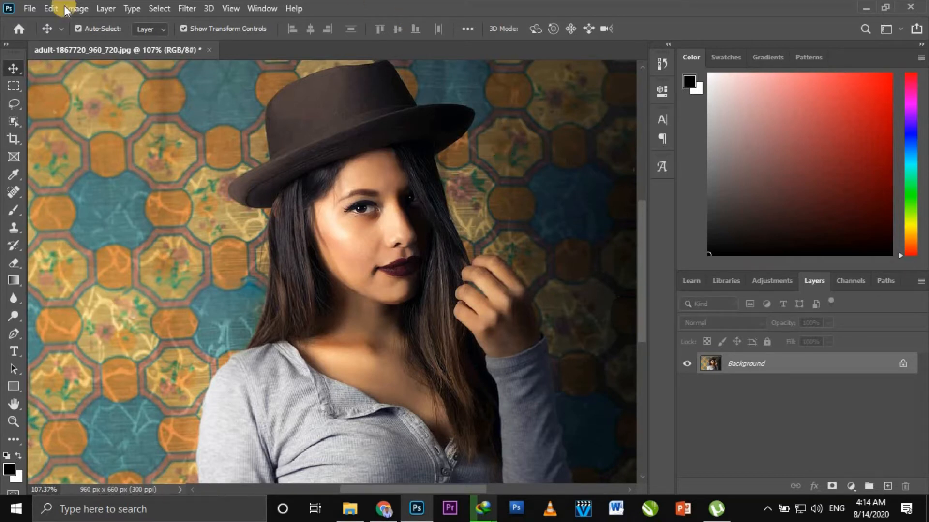
{"action": "left_click", "coordinate": [106, 8]}
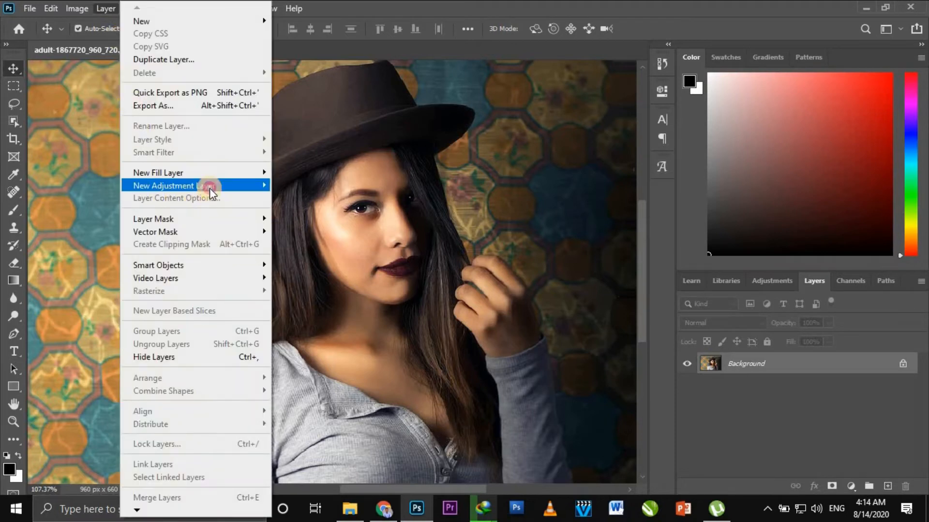
{"action": "mouse_move", "coordinate": [210, 188]}
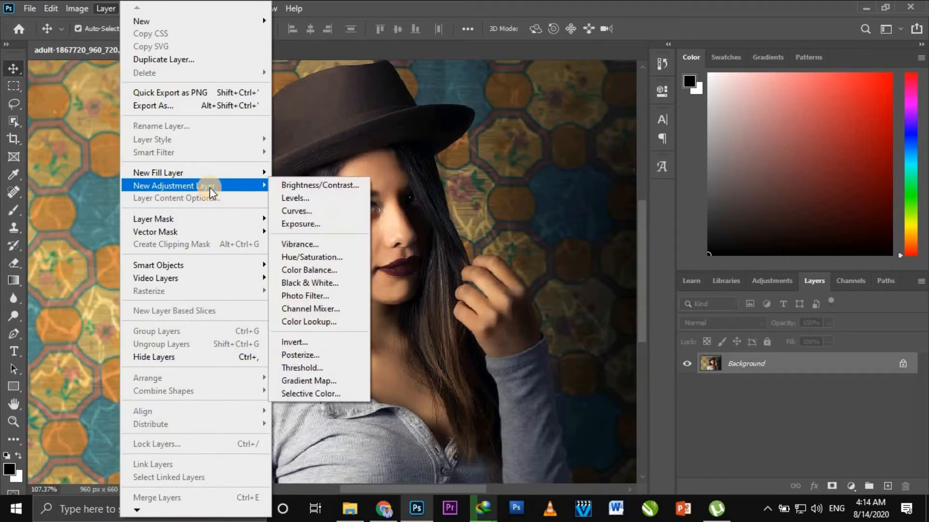
{"action": "left_click", "coordinate": [357, 183]}
{"action": "left_click", "coordinate": [568, 143]}
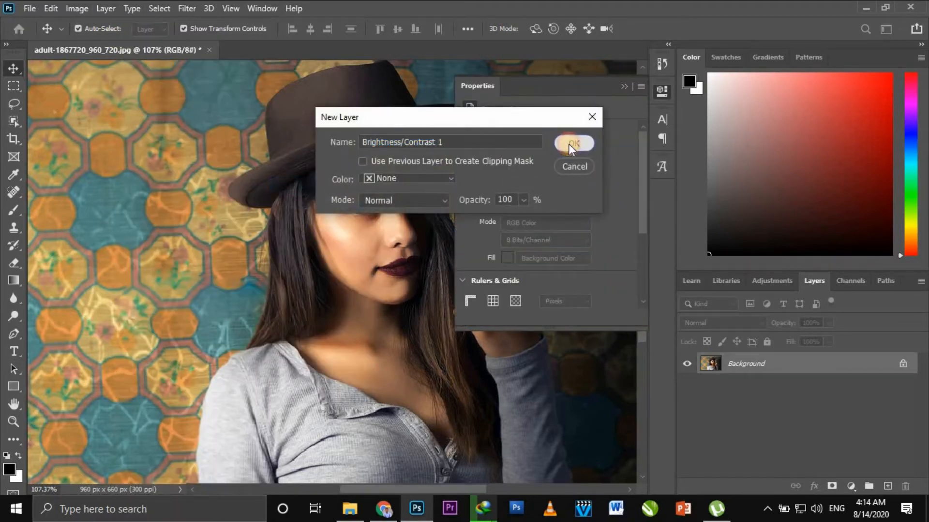
{"action": "left_click_drag", "start_coordinate": [562, 89], "coordinate": [634, 86]}
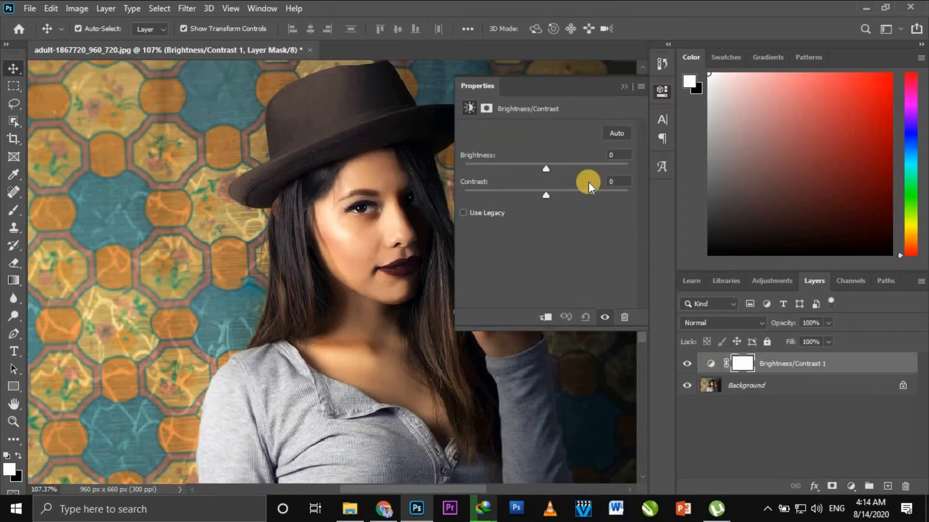
Set the Brightness/Contrast adjustment to brightness -21 and contrast 53.
{"action": "left_click_drag", "start_coordinate": [547, 167], "coordinate": [508, 168]}
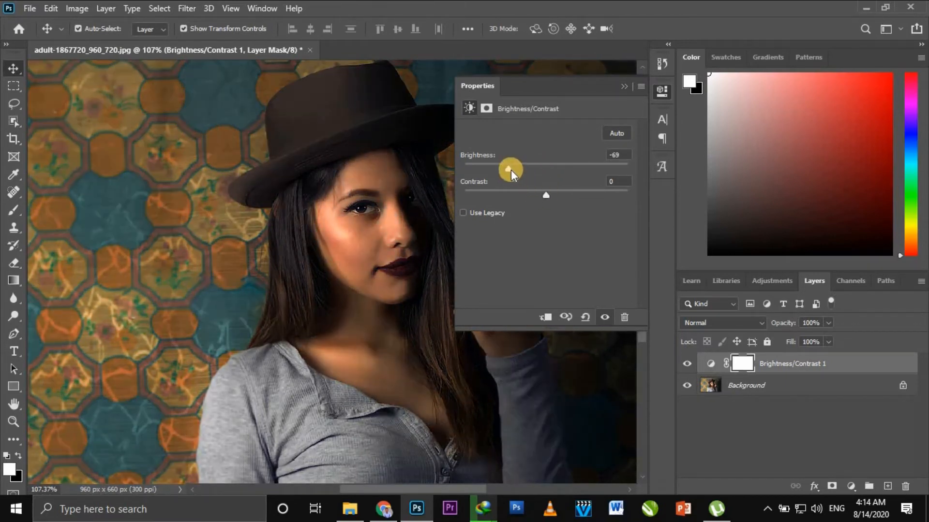
{"action": "left_click_drag", "start_coordinate": [513, 170], "coordinate": [589, 192]}
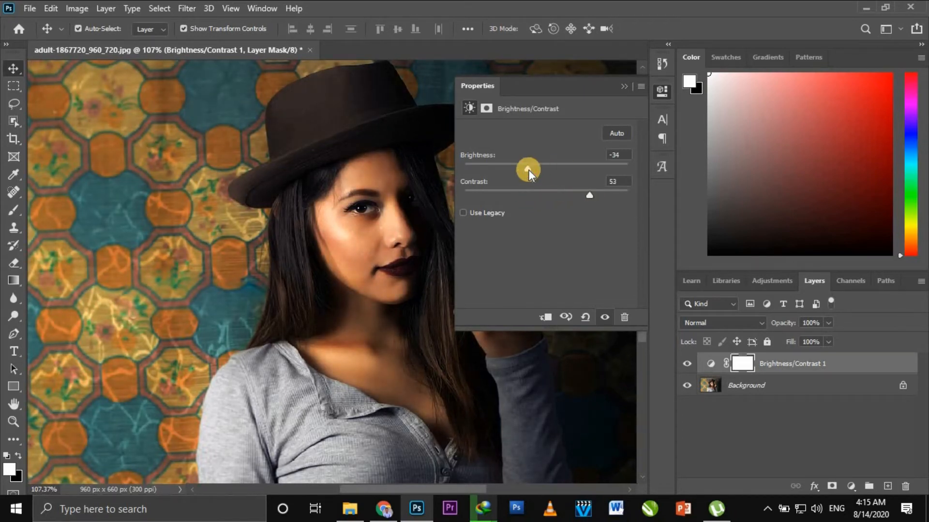
{"action": "mouse_move", "coordinate": [529, 170]}
{"action": "left_mouse_down"}
{"action": "mouse_move", "coordinate": [550, 170]}
{"action": "mouse_move", "coordinate": [535, 172]}
{"action": "left_mouse_up"}
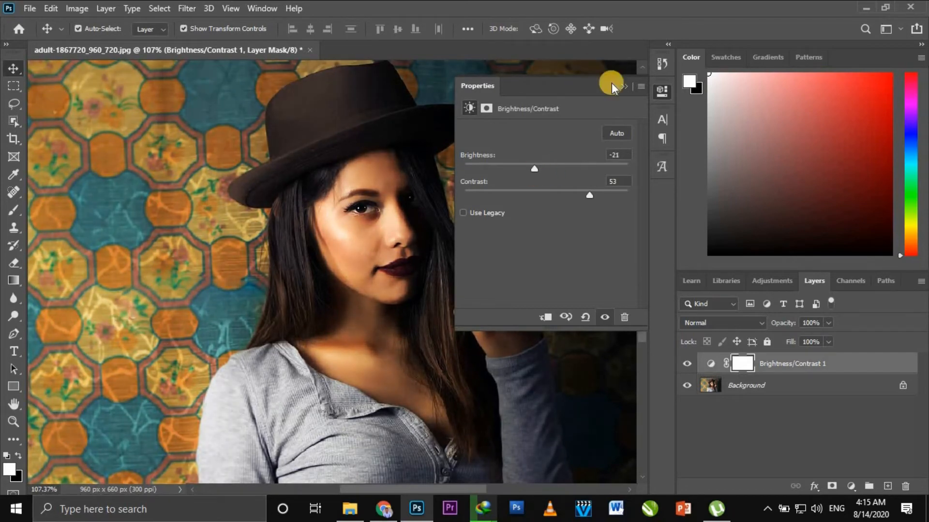
{"action": "left_click", "coordinate": [622, 88]}
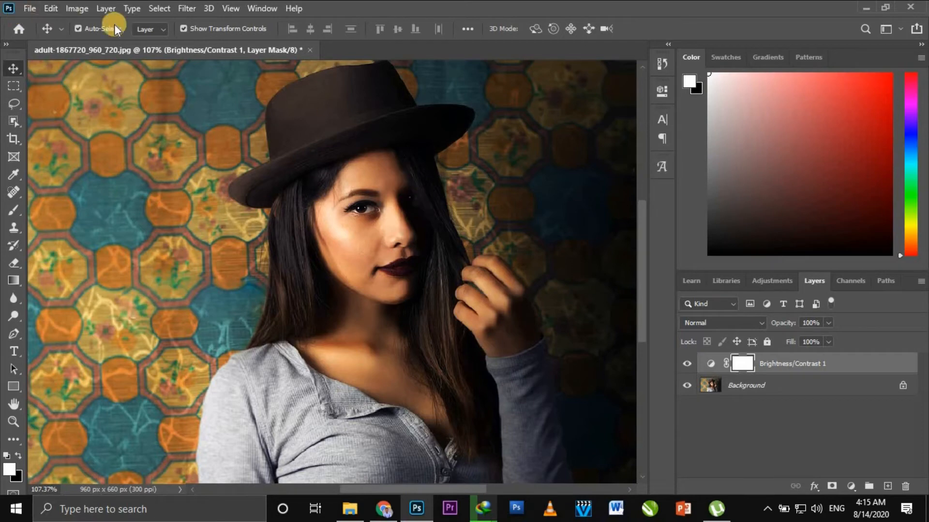
Add a Curves adjustment layer and bend the middle of the RGB curve upward to brighten the photo.
{"action": "left_click", "coordinate": [104, 9]}
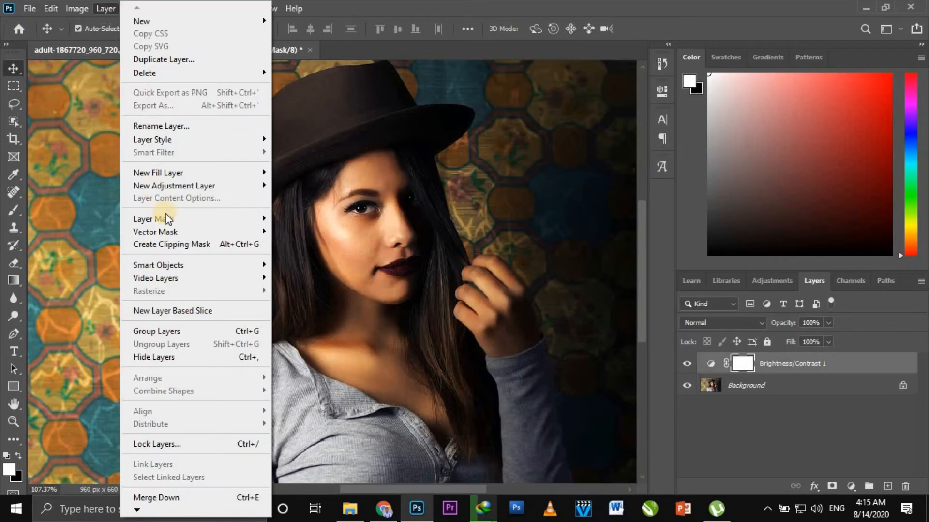
{"action": "mouse_move", "coordinate": [210, 186]}
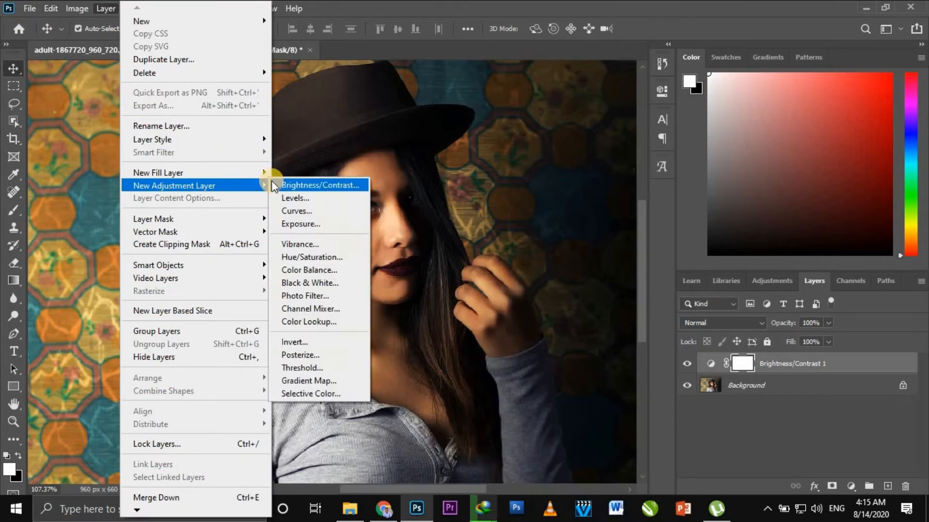
{"action": "left_click", "coordinate": [297, 211]}
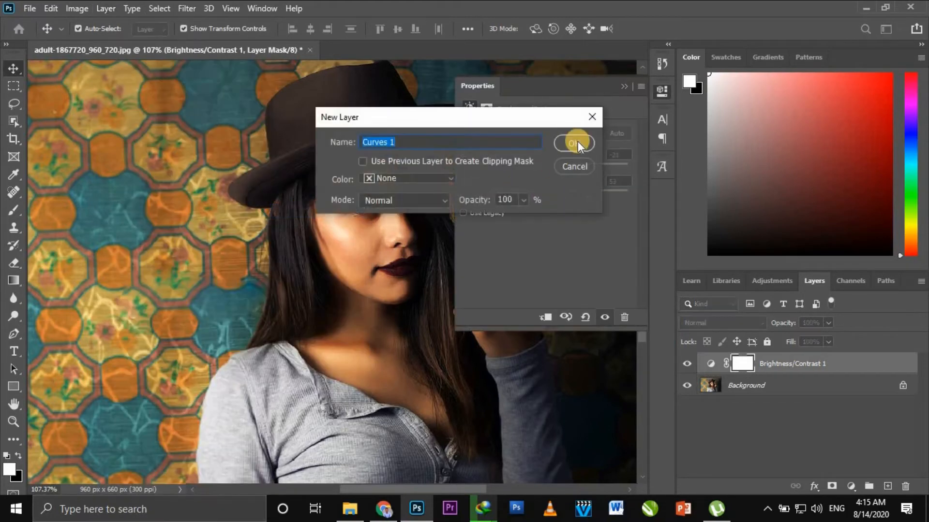
{"action": "left_click", "coordinate": [577, 143]}
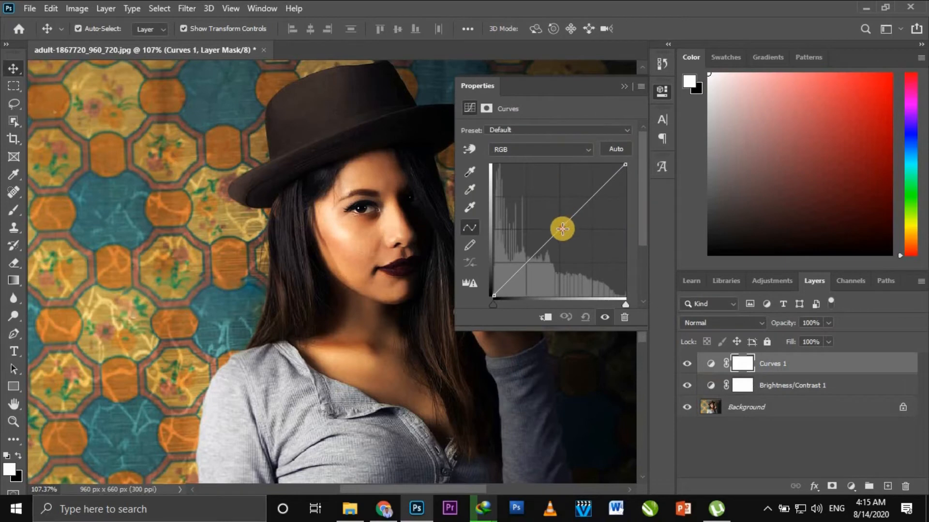
{"action": "left_click_drag", "start_coordinate": [560, 226], "coordinate": [533, 228]}
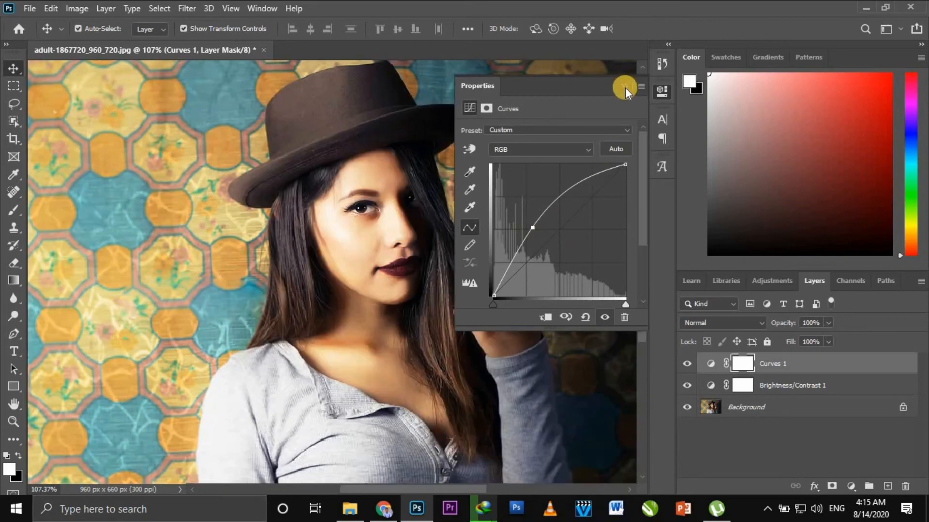
{"action": "left_click", "coordinate": [620, 88]}
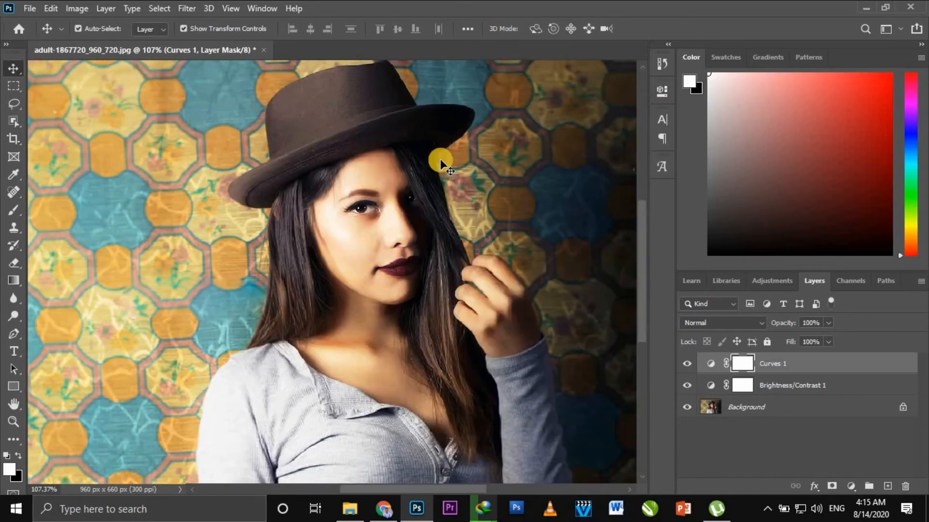
Compare the photo with and without the curve change, and undo the Curves layer and the brightness and contrast changes.
{"action": "key", "text": "ctrl+z"}
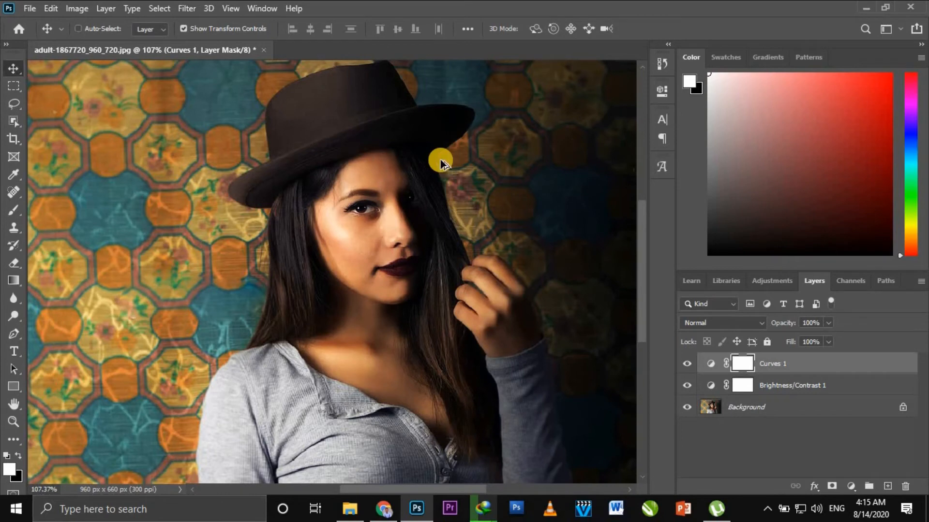
{"action": "key", "text": "ctrl+shift+z"}
{"action": "key", "text": "ctrl+z"}
{"action": "key", "text": "ctrl+shift+z"}
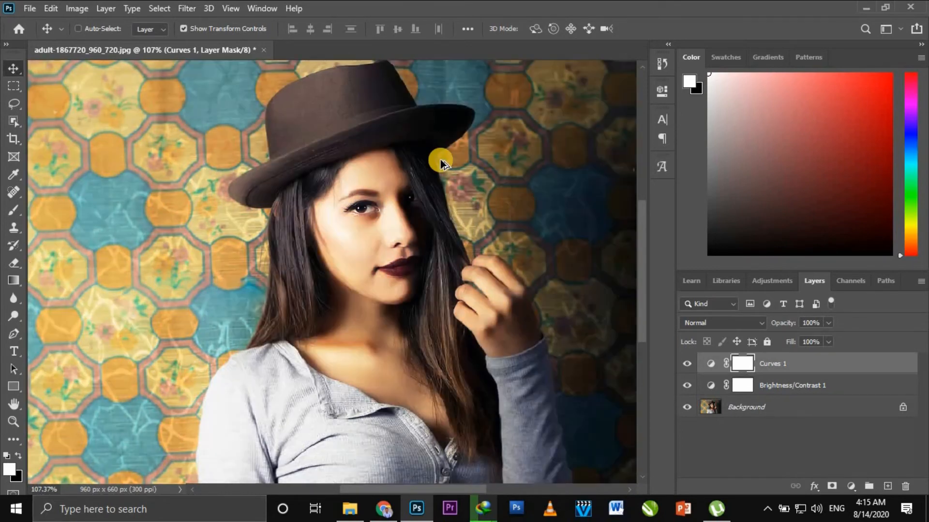
{"action": "key", "text": "ctrl+z"}
{"action": "key", "text": "ctrl+z"}
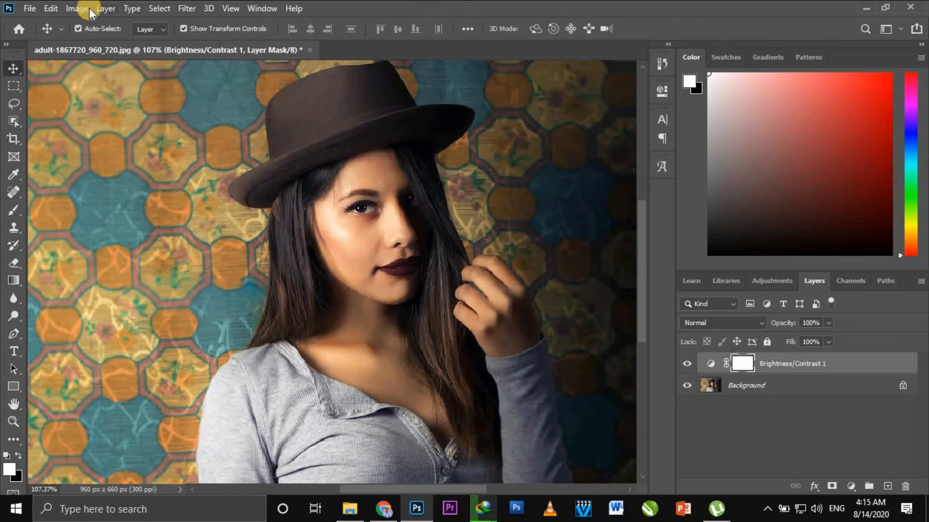
Add a Levels adjustment layer above the Brightness/Contrast layer with the default layer settings.
{"action": "left_click", "coordinate": [103, 9]}
{"action": "mouse_move", "coordinate": [208, 185]}
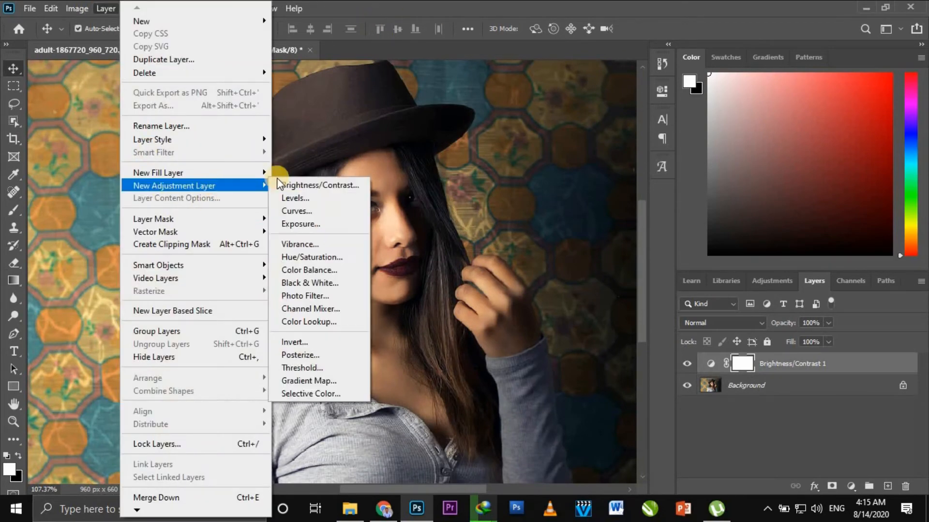
{"action": "left_click", "coordinate": [321, 198]}
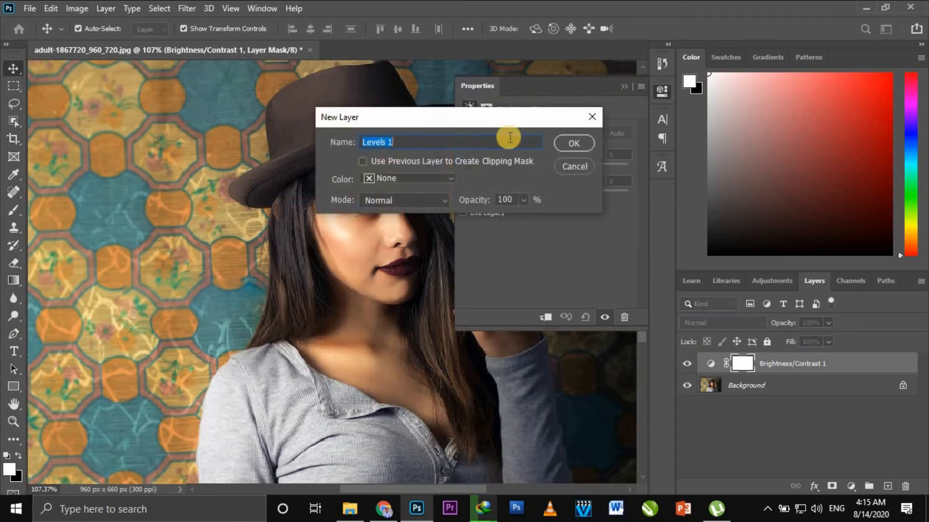
{"action": "left_click", "coordinate": [582, 142]}
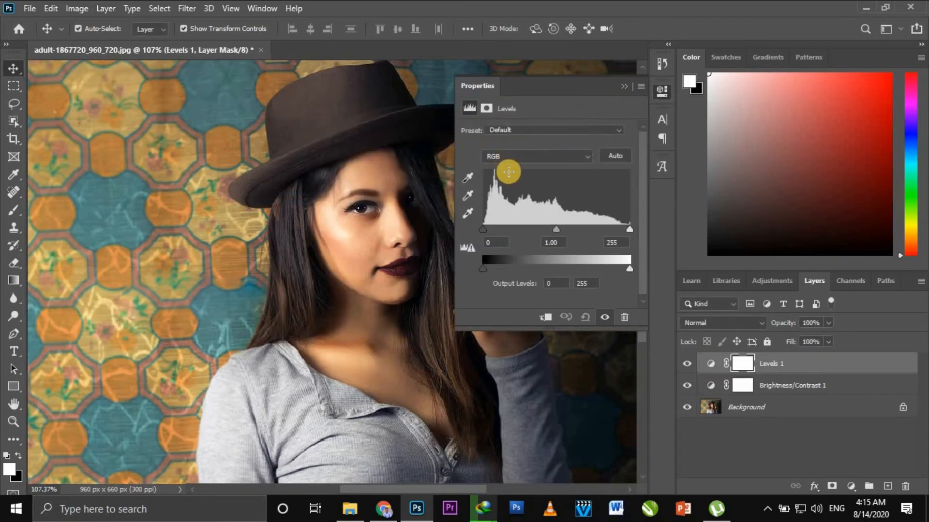
Set the midtone input level of the Red channel to 0.48 in the Levels adjustment.
{"action": "left_click", "coordinate": [514, 153]}
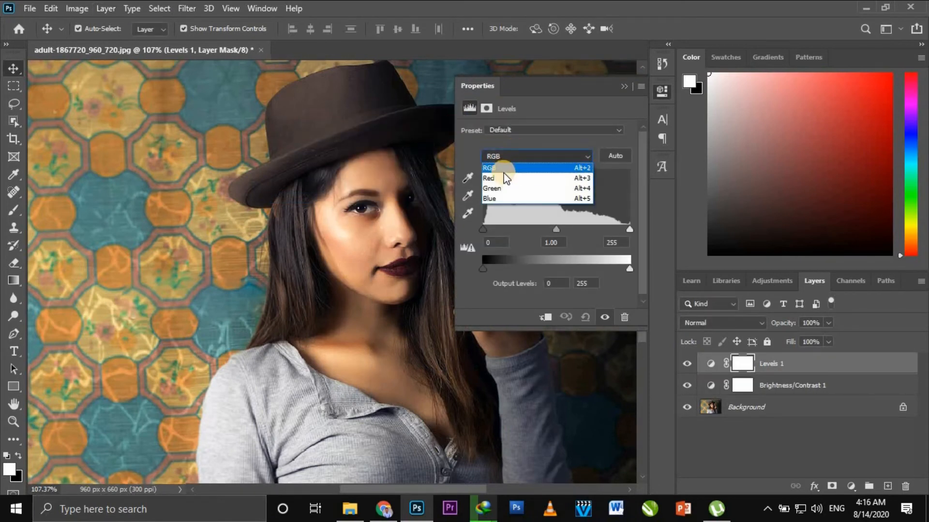
{"action": "left_click", "coordinate": [506, 179]}
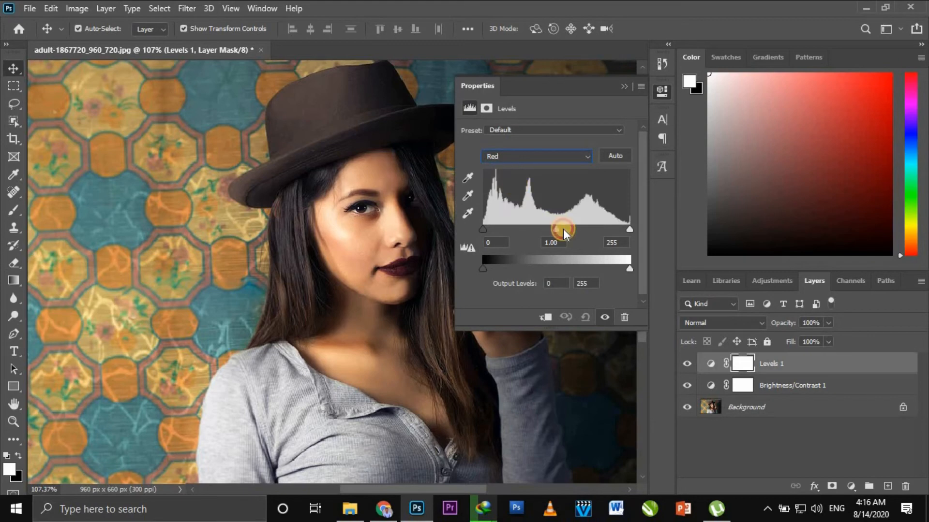
{"action": "left_click_drag", "start_coordinate": [563, 228], "coordinate": [588, 227]}
{"action": "left_click", "coordinate": [491, 267]}
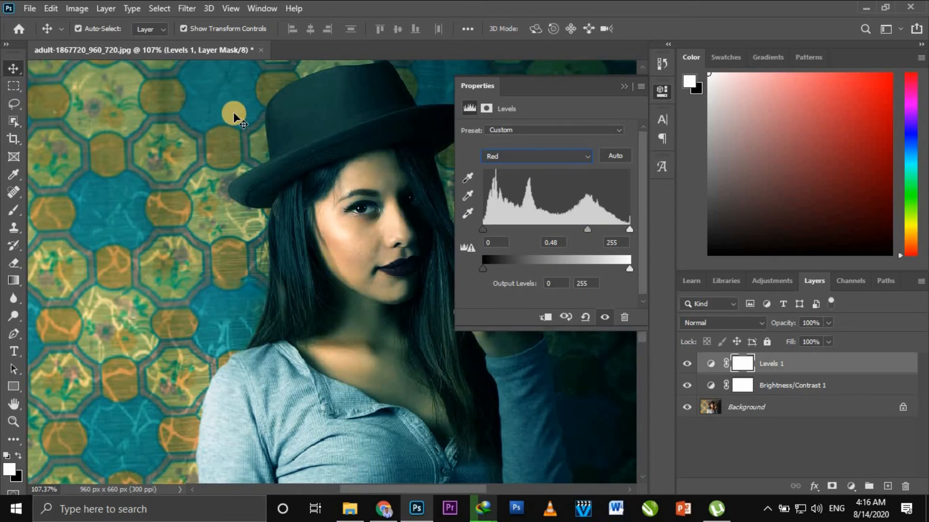
Switch the Levels adjustment to the Green channel and apply the automatic levels correction.
{"action": "left_click", "coordinate": [521, 158]}
{"action": "left_click", "coordinate": [515, 183]}
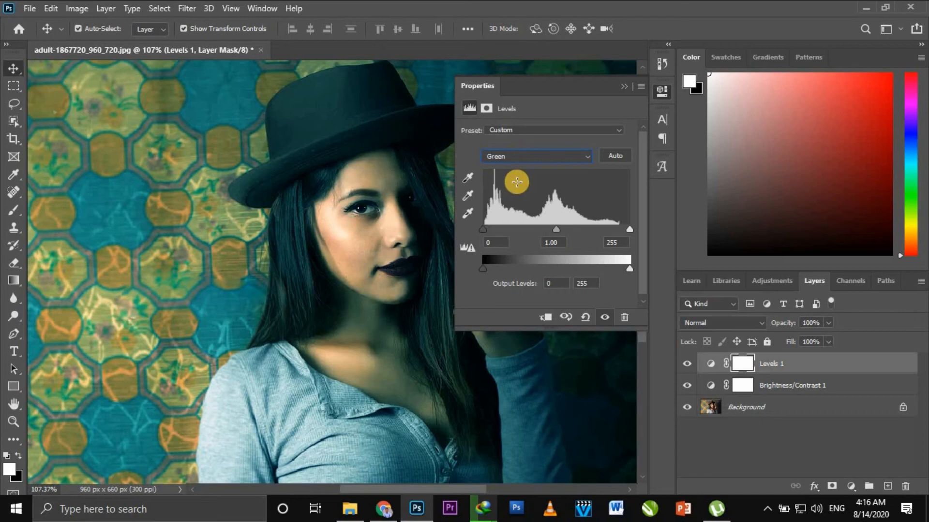
{"action": "left_click", "coordinate": [616, 156]}
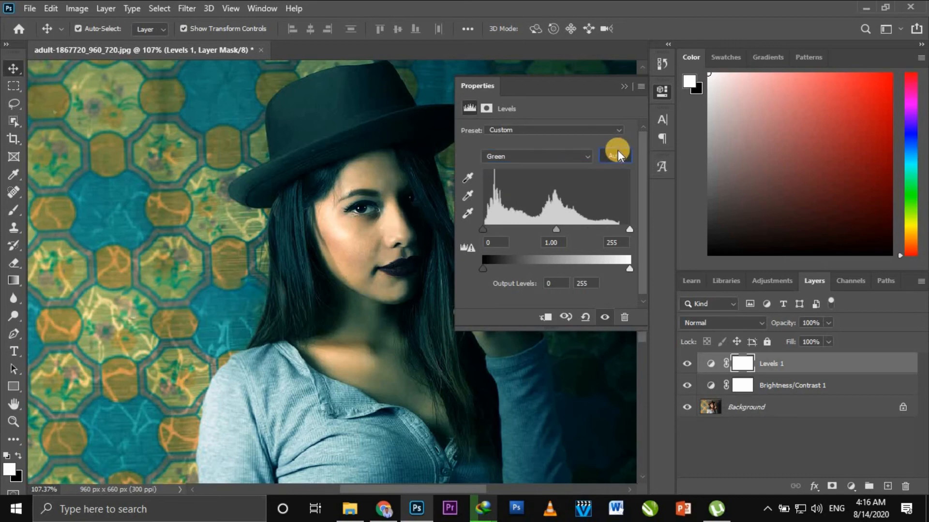
{"action": "left_click", "coordinate": [558, 157]}
{"action": "left_click", "coordinate": [559, 155]}
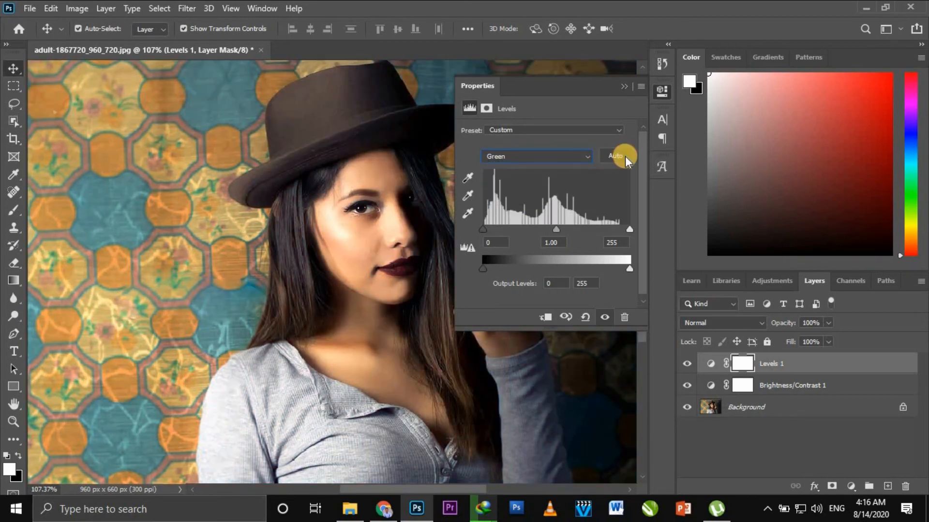
Apply the automatic correction on the Blue channel of the Levels adjustment and raise its black output level to 51.
{"action": "left_click", "coordinate": [556, 156]}
{"action": "left_click", "coordinate": [495, 195]}
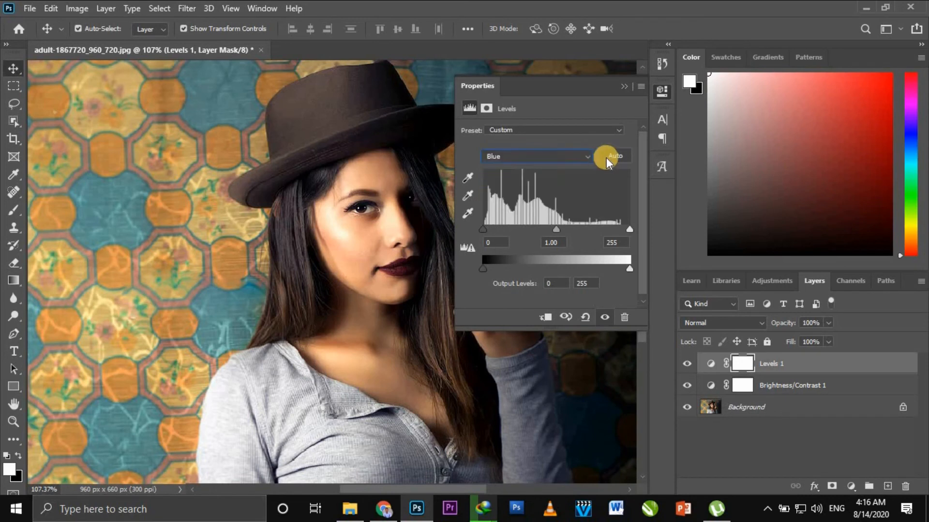
{"action": "left_click", "coordinate": [608, 158]}
{"action": "left_click_drag", "start_coordinate": [483, 269], "coordinate": [512, 266]}
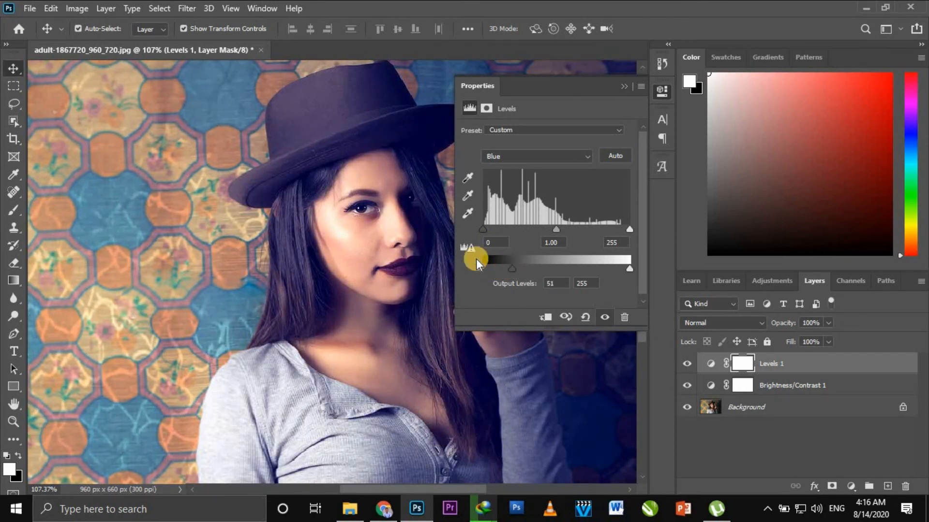
{"action": "left_click", "coordinate": [623, 87]}
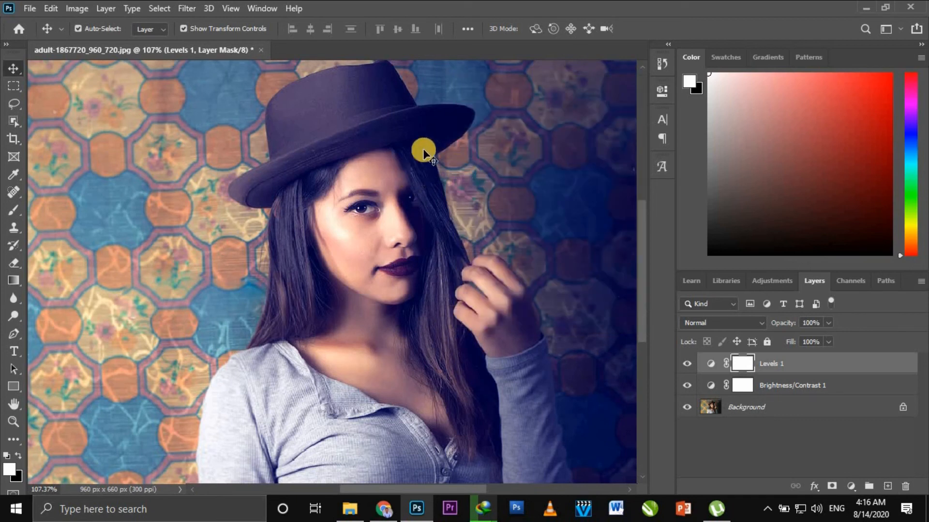